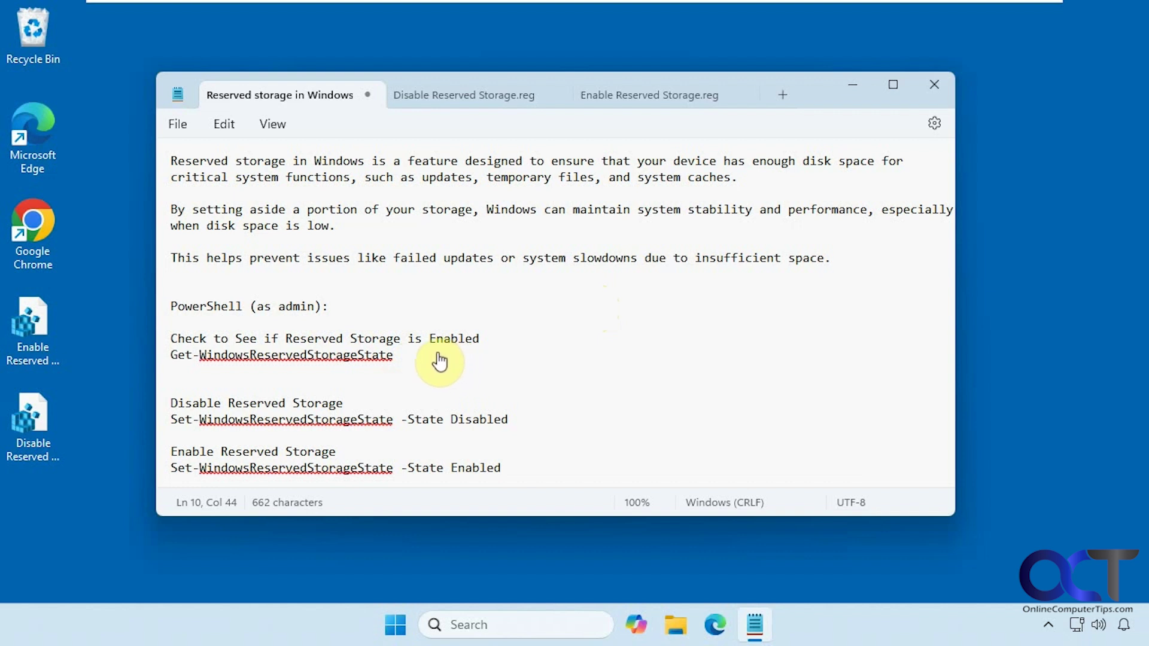
- Look over the Disable and Enable Reserved Storage registry files, then return to the reserved storage notes
{"action": "left_click", "coordinate": [72, 344]}
{"action": "left_click", "coordinate": [467, 94]}
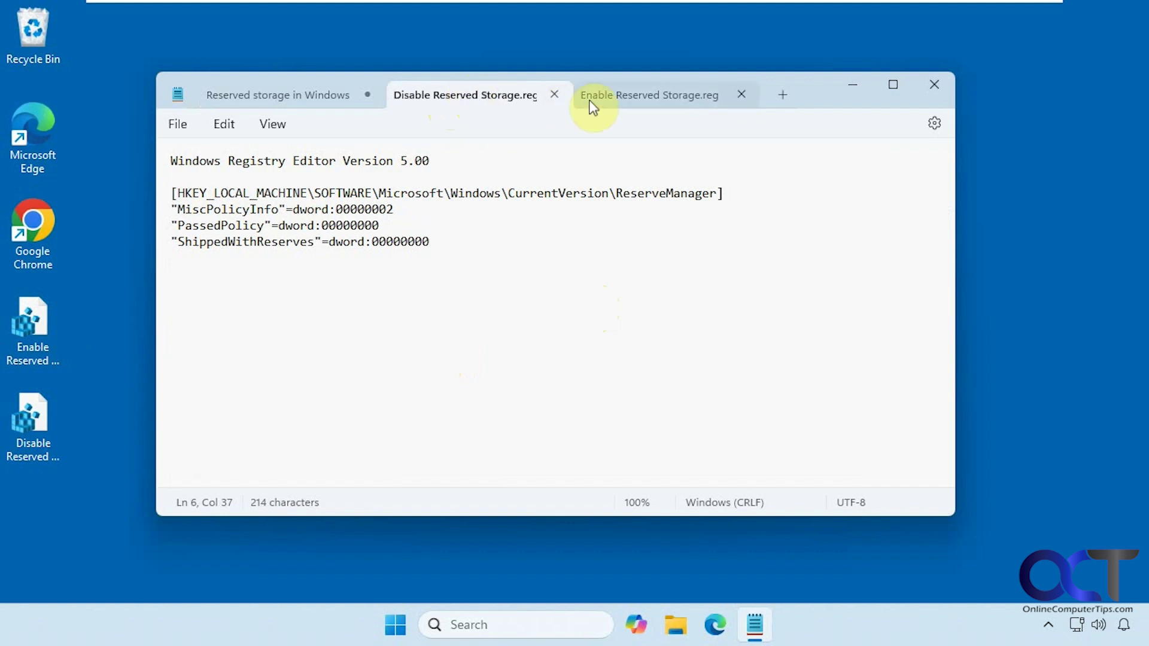
{"action": "left_click", "coordinate": [634, 103]}
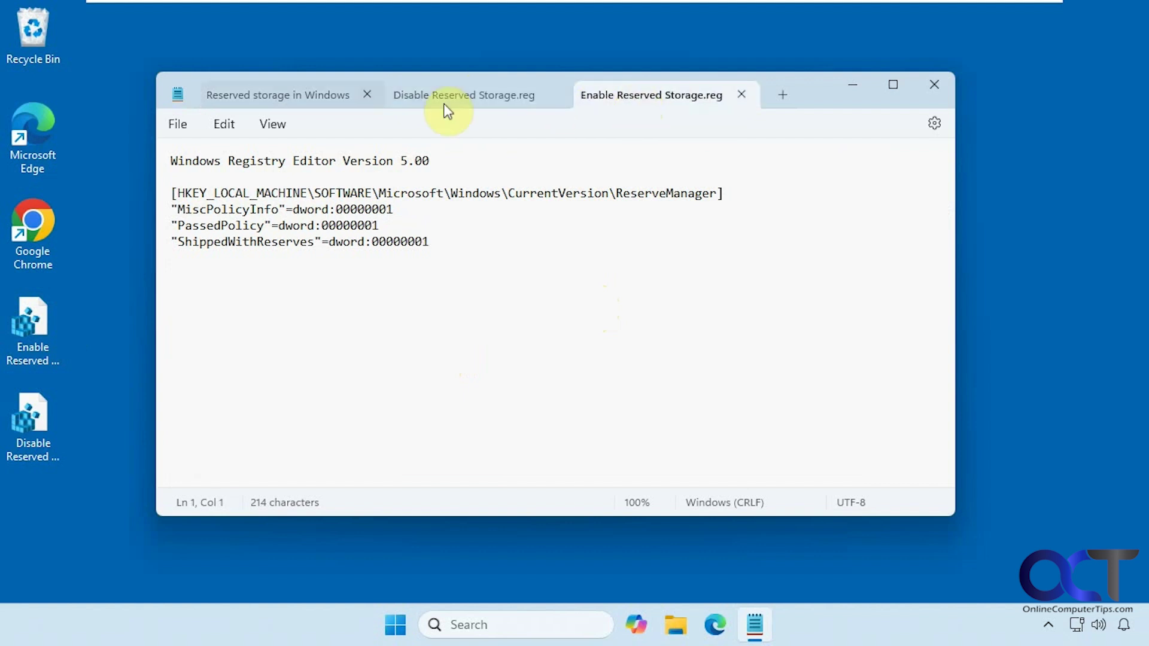
{"action": "left_click", "coordinate": [279, 95]}
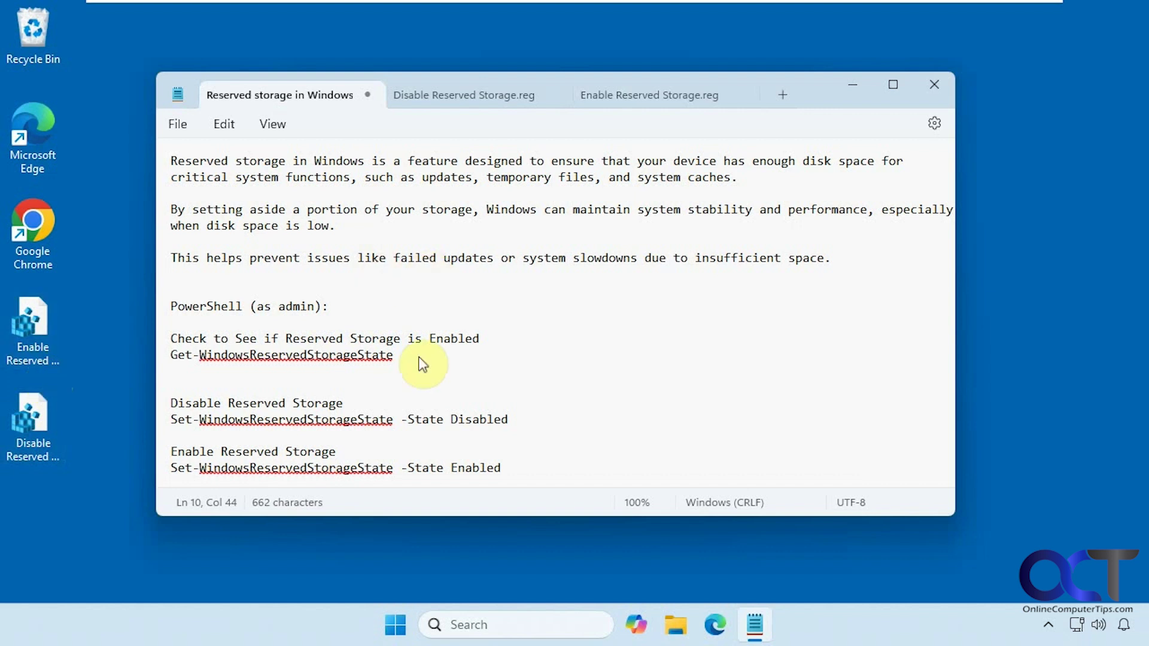
- Run Get-WindowsReservedStorageState in an administrator PowerShell; it reports ReservedStorageState Enabled
{"action": "left_click_drag", "start_coordinate": [400, 353], "coordinate": [168, 361]}
{"action": "key", "text": "ctrl+c"}
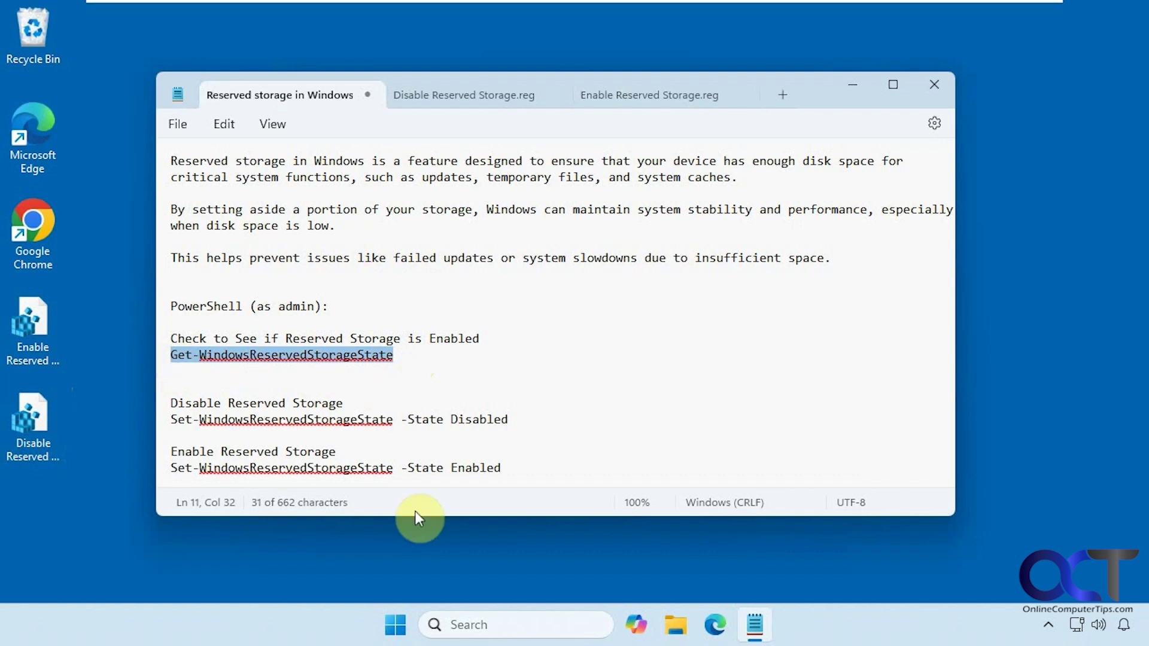
{"action": "left_click", "coordinate": [460, 625]}
{"action": "type", "text": "power"}
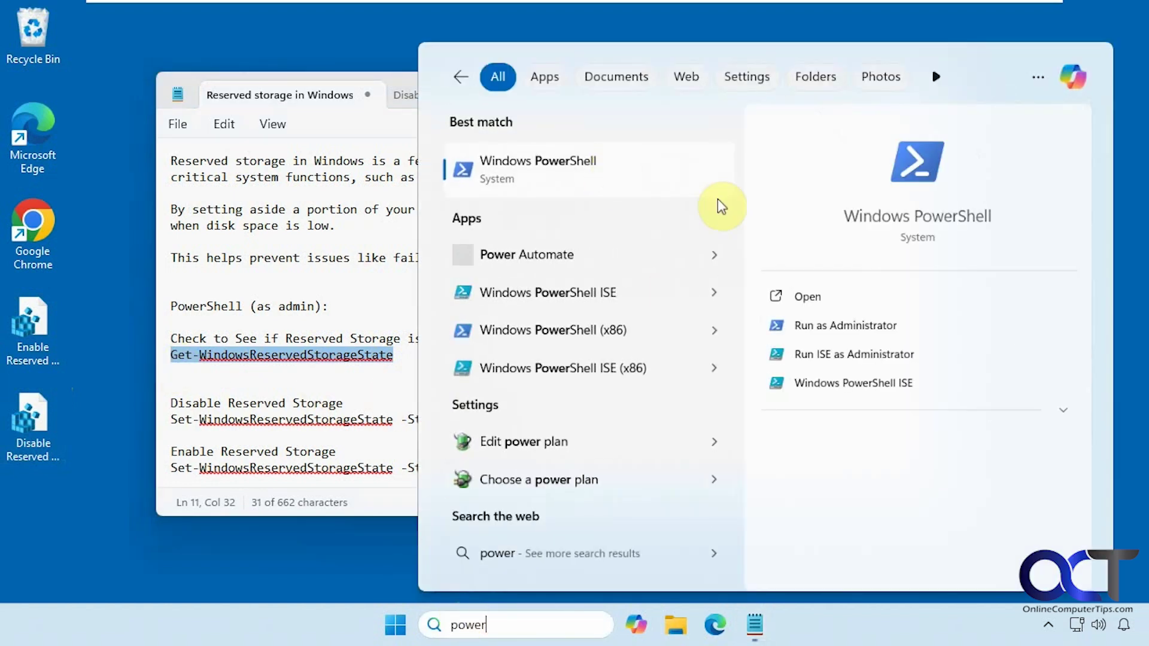
{"action": "left_click", "coordinate": [833, 326]}
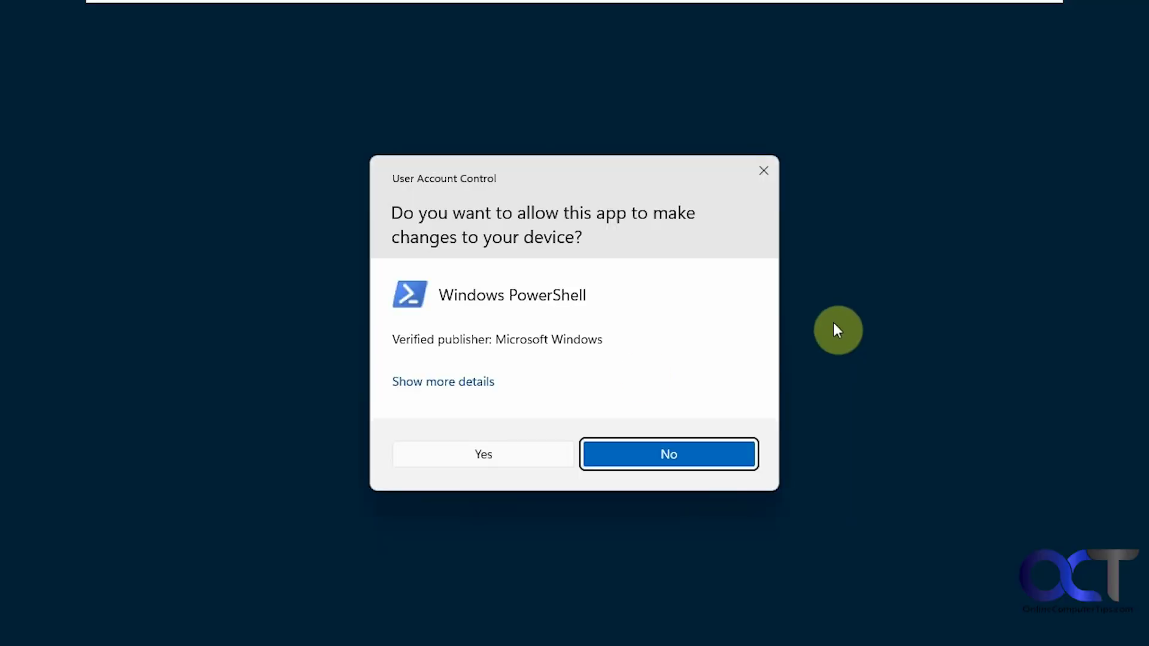
{"action": "left_click", "coordinate": [504, 459]}
{"action": "left_click_drag", "start_coordinate": [579, 44], "coordinate": [722, 124]}
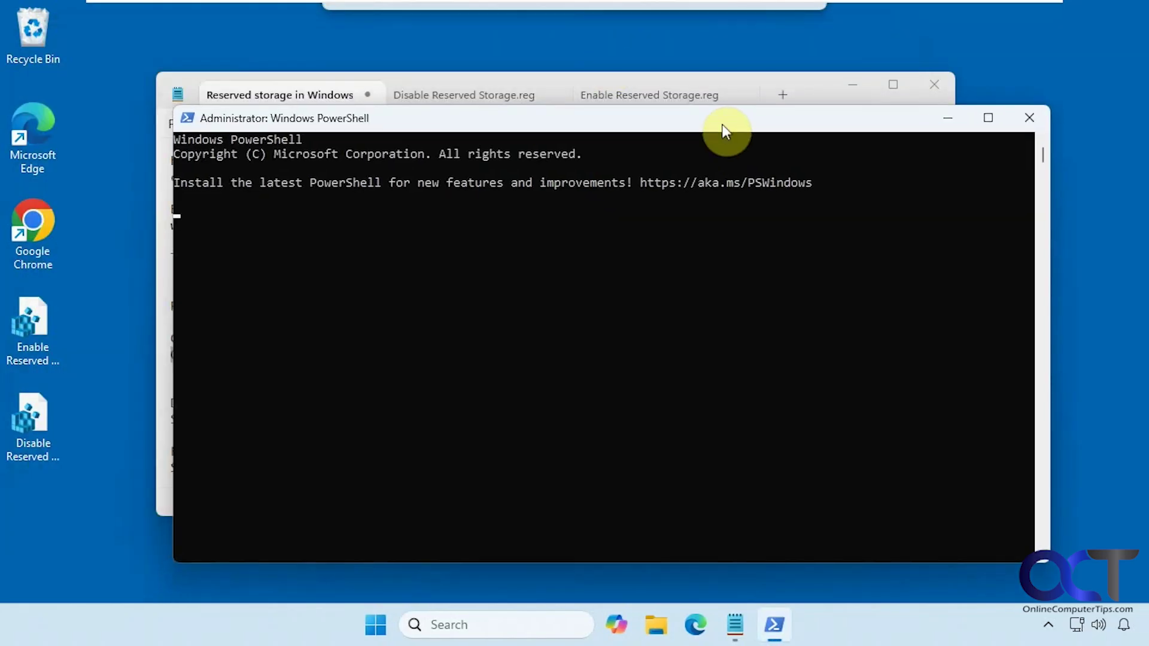
{"action": "right_click", "coordinate": [613, 225]}
{"action": "key", "text": "Return"}
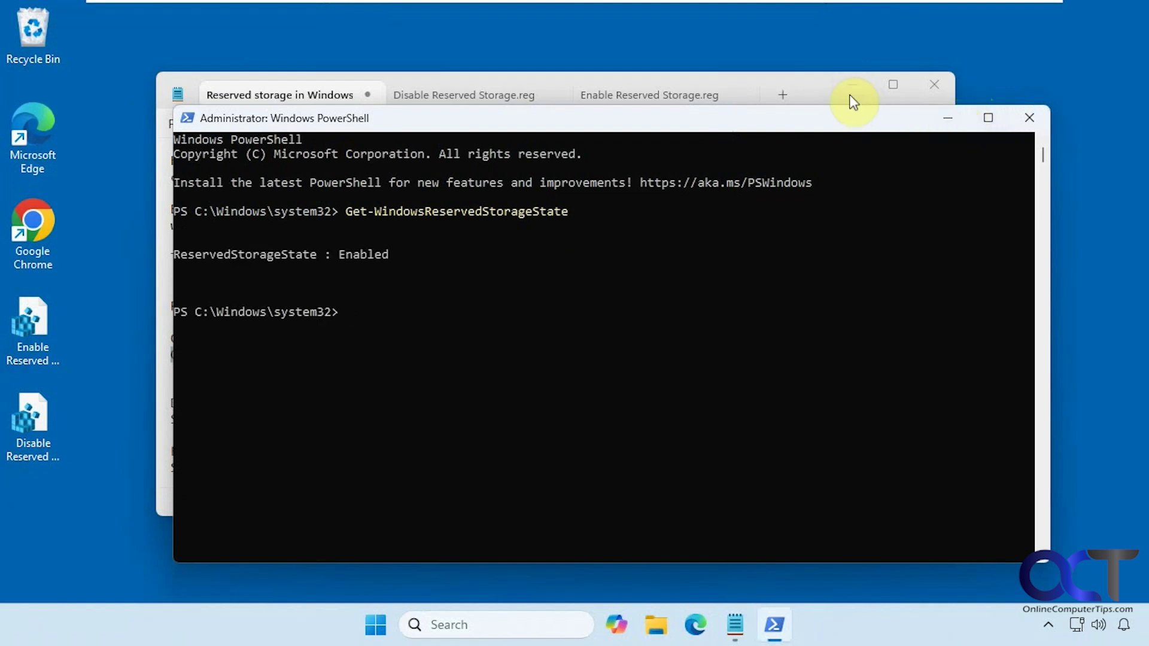
{"action": "left_click", "coordinate": [803, 91]}
- Run Set-WindowsReservedStorageState -State Disabled, which fails with error 0x800f0978, then close PowerShell
{"action": "left_click", "coordinate": [604, 392]}
{"action": "left_click_drag", "start_coordinate": [527, 418], "coordinate": [171, 418]}
{"action": "key", "text": "ctrl+c"}
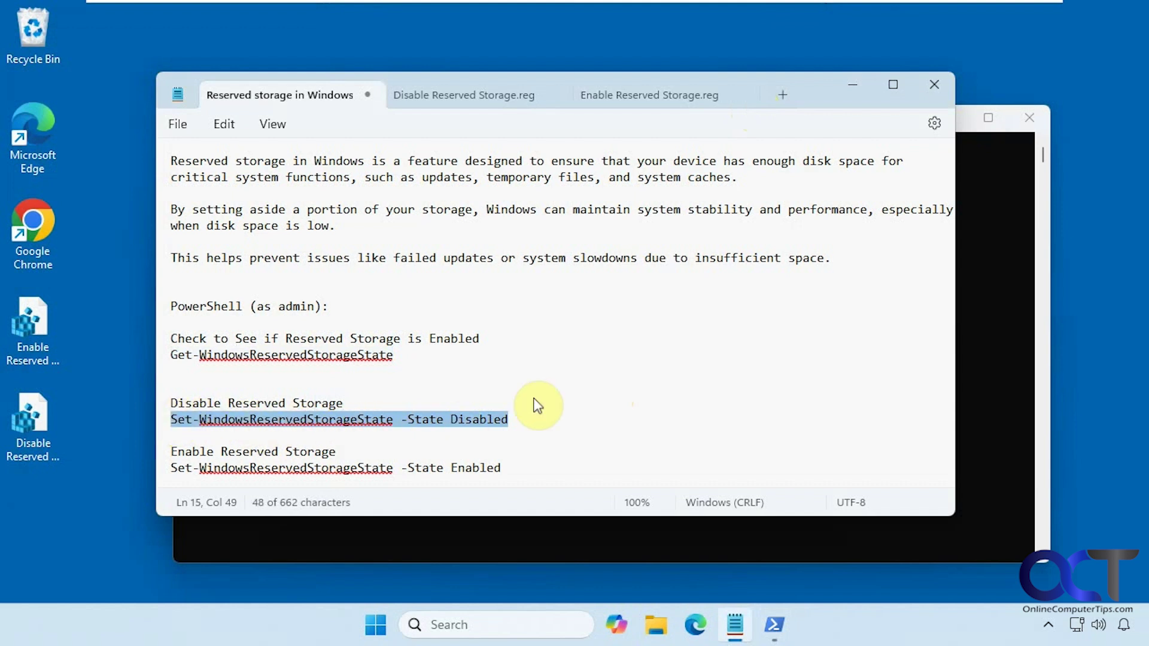
{"action": "left_click", "coordinate": [963, 421]}
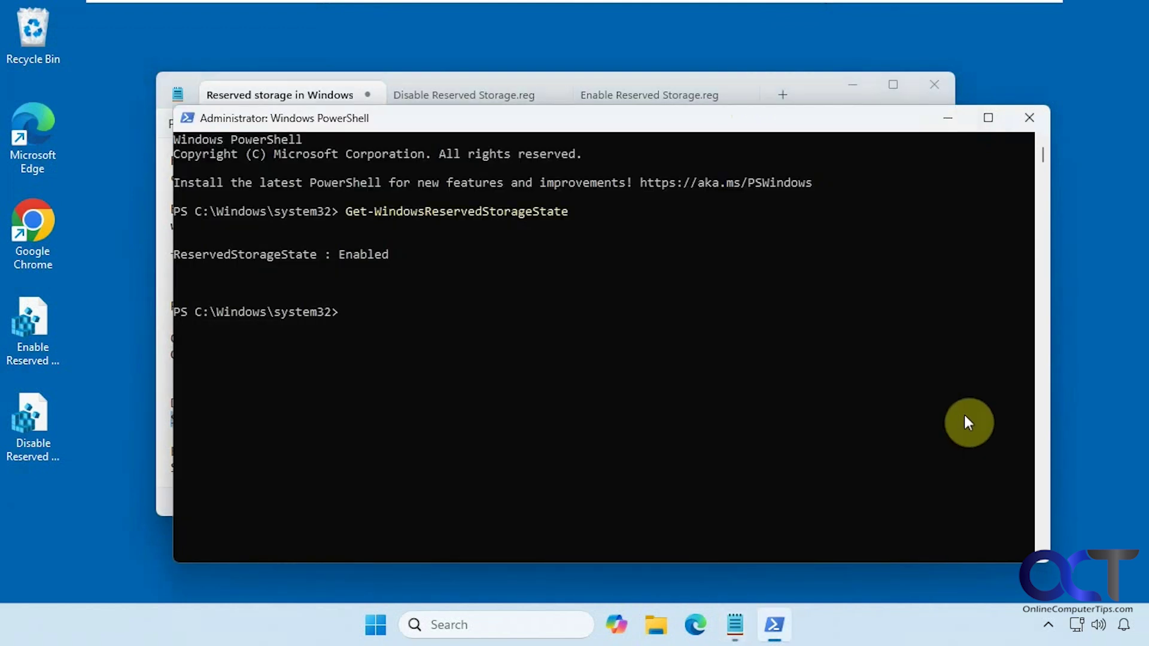
{"action": "right_click", "coordinate": [584, 353]}
{"action": "key", "text": "Return"}
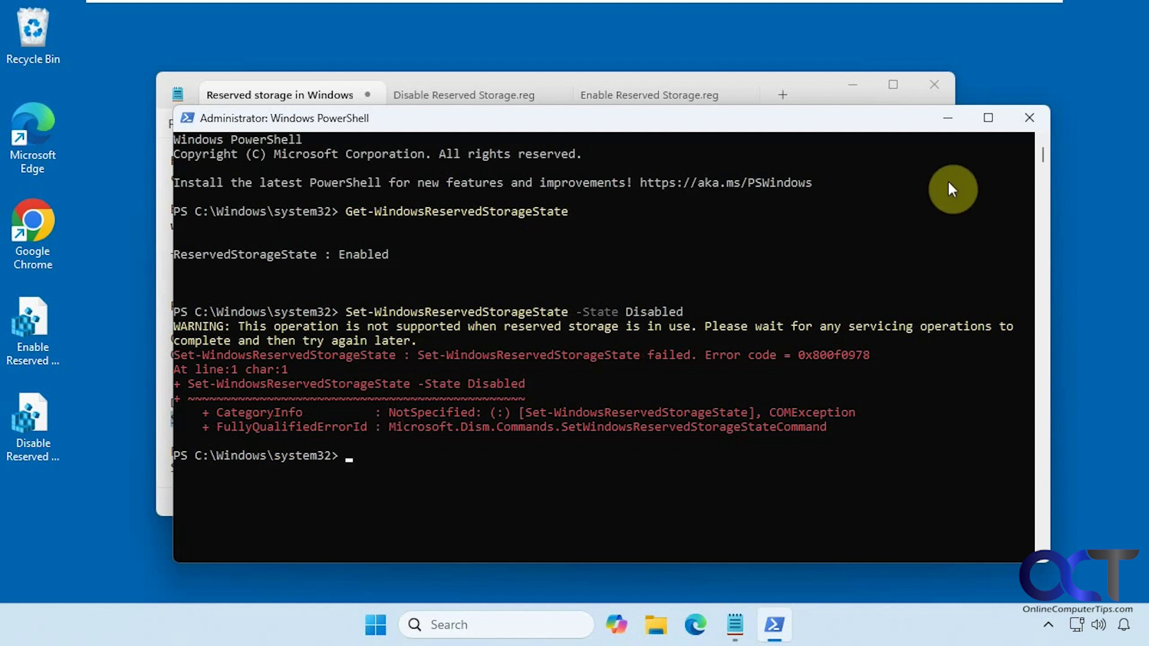
{"action": "left_click", "coordinate": [1032, 119]}
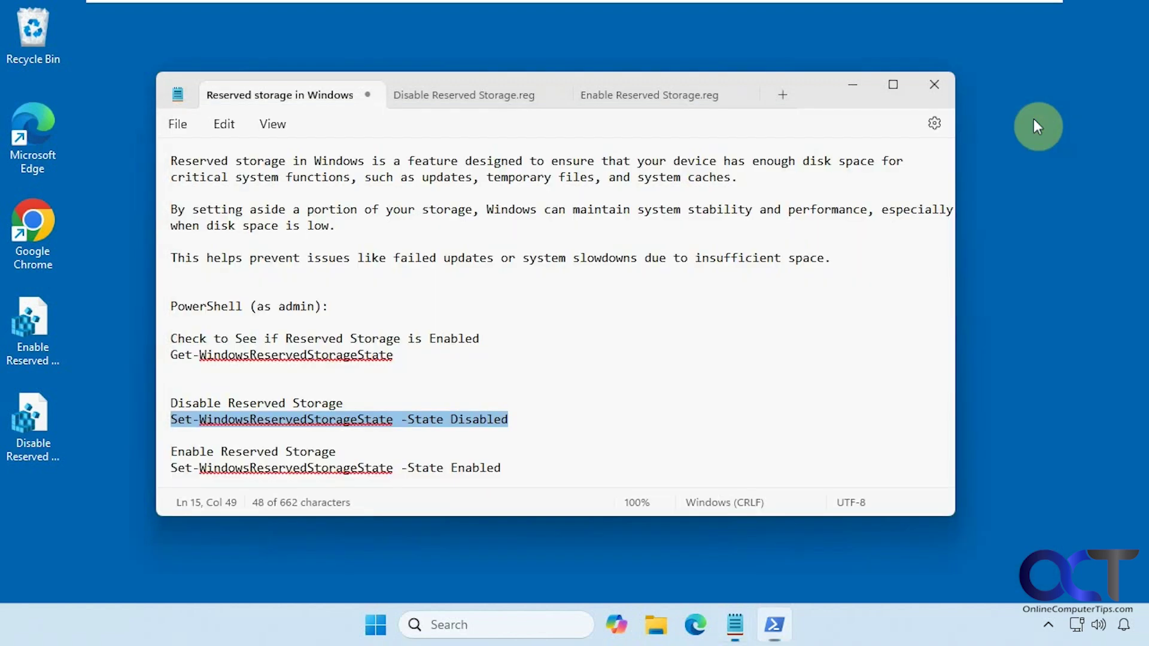
- Close the Notepad notes and restart the computer from the Start menu's power options
{"action": "left_click", "coordinate": [941, 87]}
{"action": "left_click", "coordinate": [414, 624]}
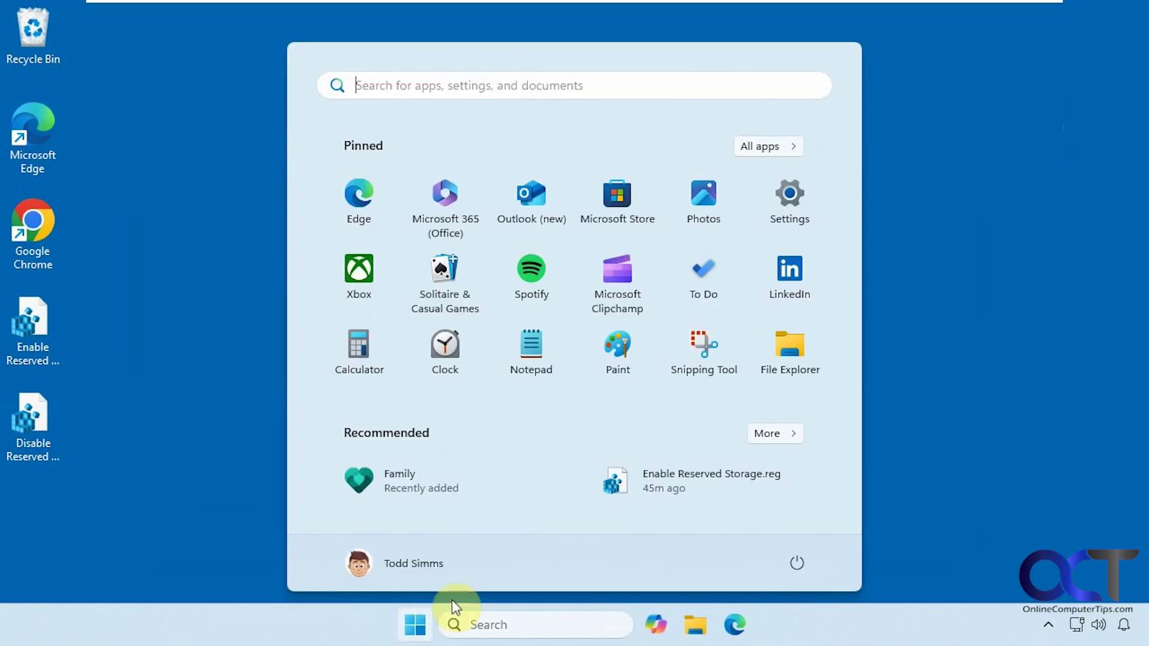
{"action": "left_click", "coordinate": [798, 563]}
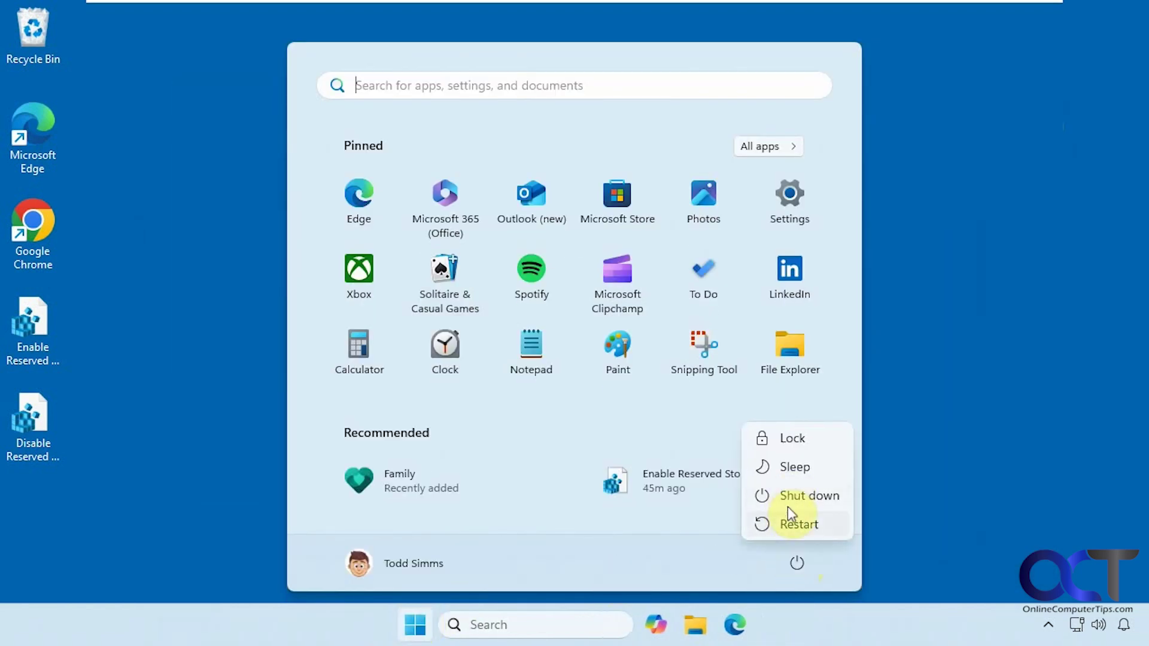
{"action": "left_click", "coordinate": [788, 522]}
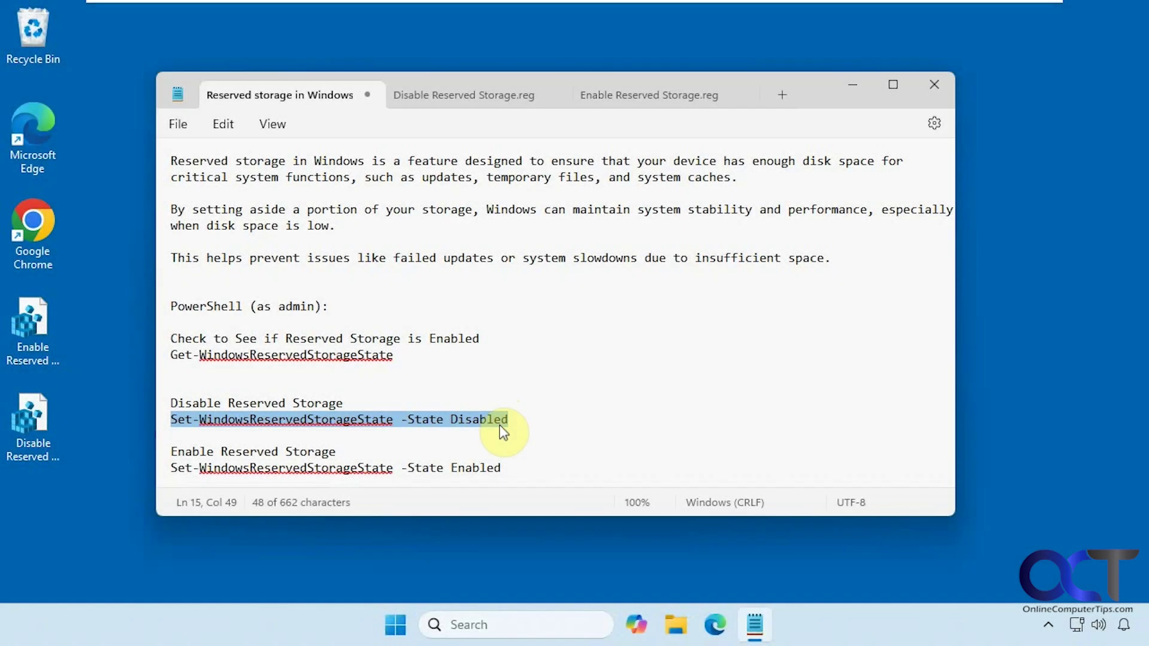
{"action": "left_click", "coordinate": [473, 624]}
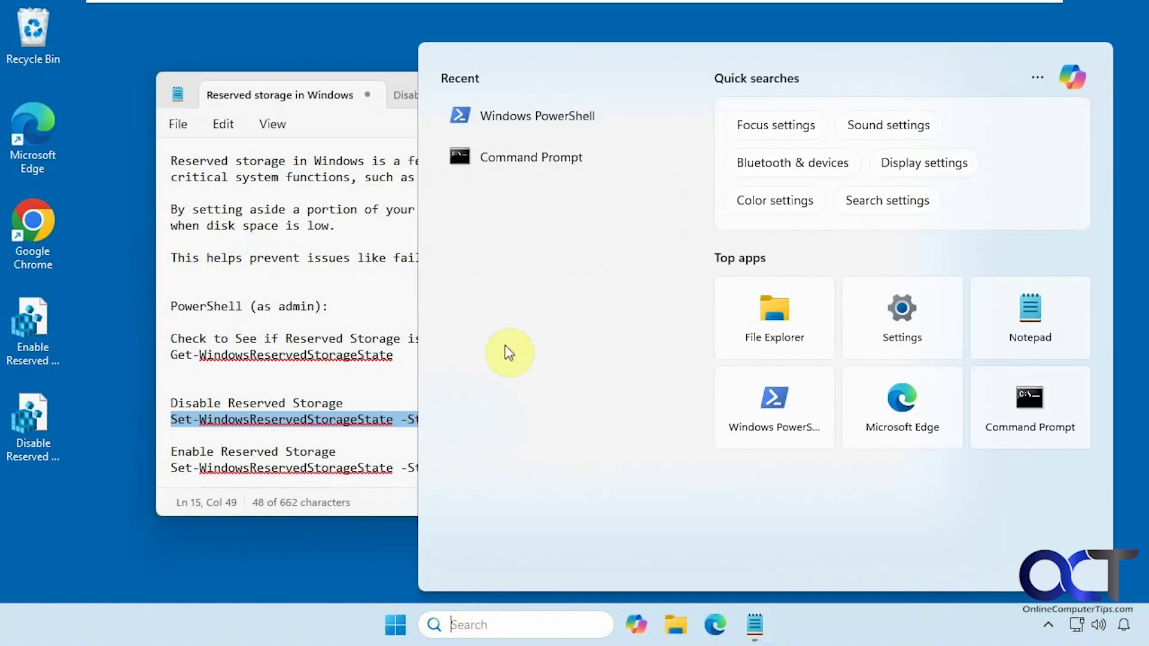
- Rerun Set-WindowsReservedStorageState -State Disabled in an administrator PowerShell; it now reports Disabled
{"action": "right_click", "coordinate": [572, 115]}
{"action": "left_click", "coordinate": [617, 137]}
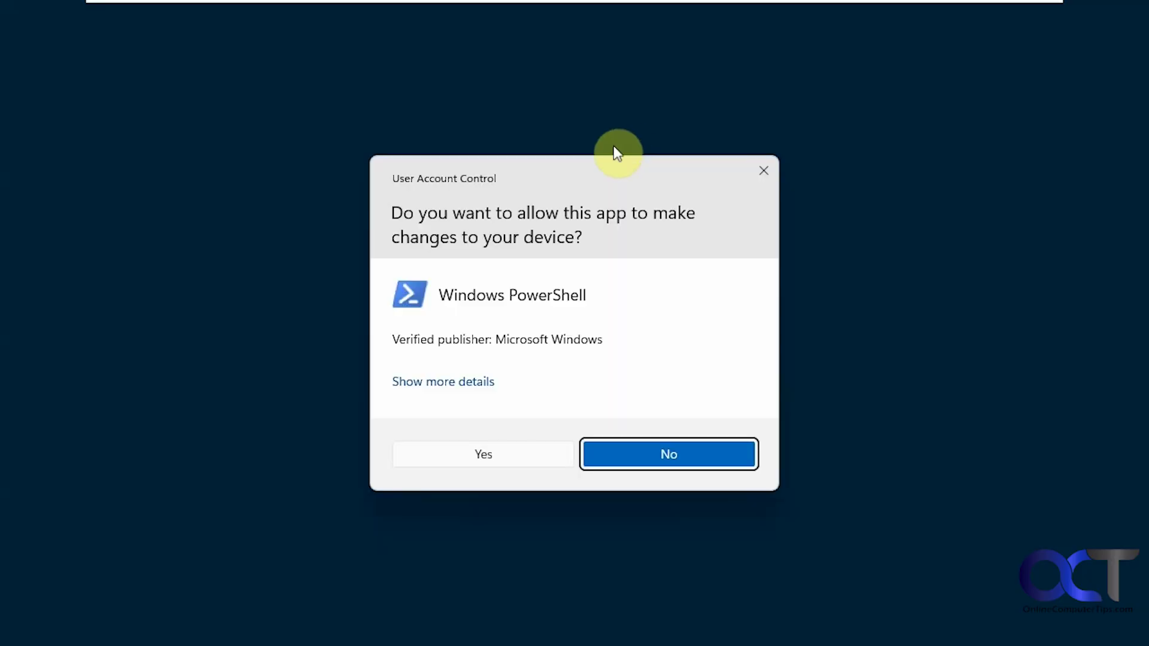
{"action": "left_click", "coordinate": [508, 452]}
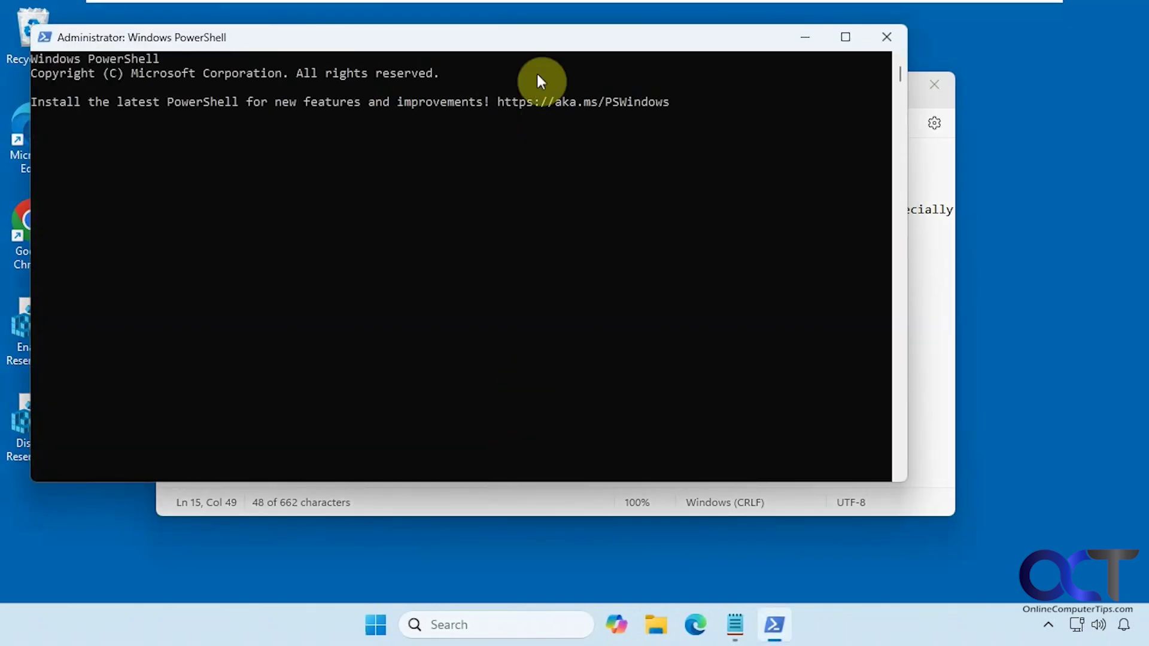
{"action": "right_click", "coordinate": [325, 138]}
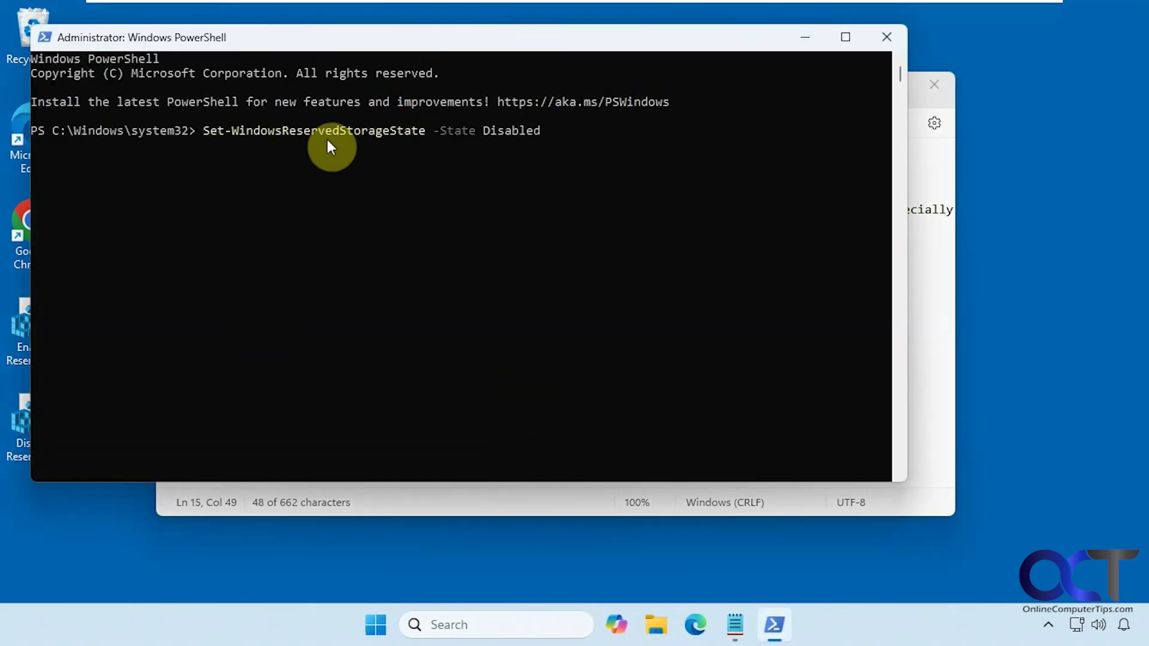
{"action": "key", "text": "Return"}
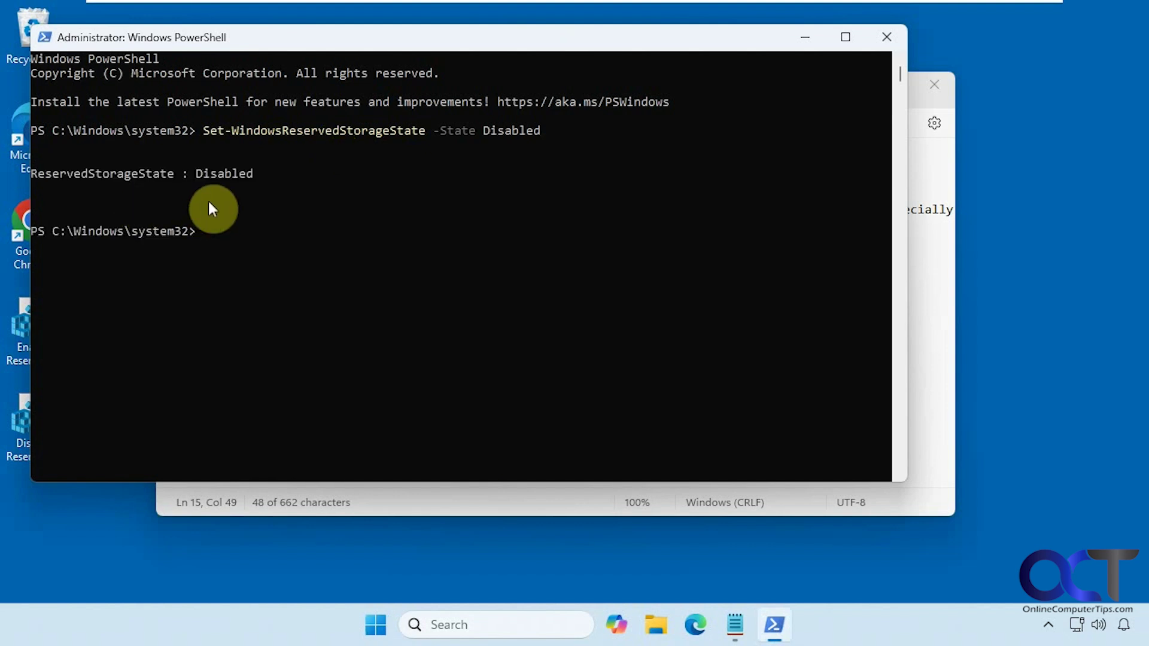
{"action": "left_click", "coordinate": [375, 626]}
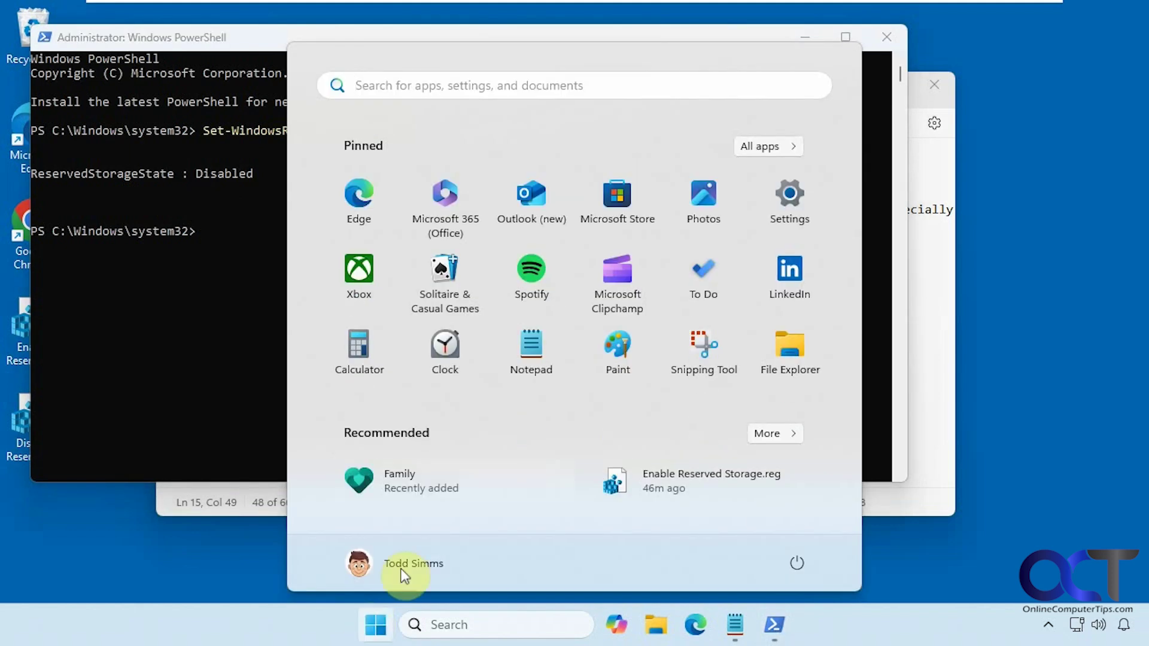
- Verify drive C:'s System & reserved breakdown in Settings lists no Reserved storage, then close Settings
{"action": "left_click", "coordinate": [789, 278]}
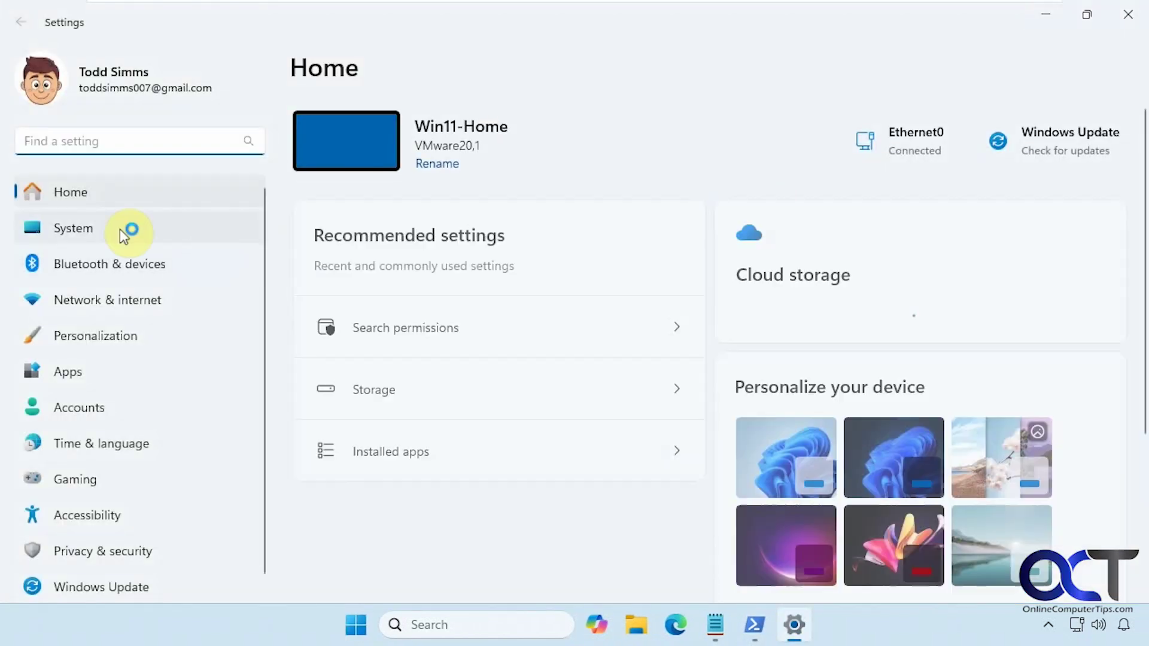
{"action": "left_click", "coordinate": [122, 231]}
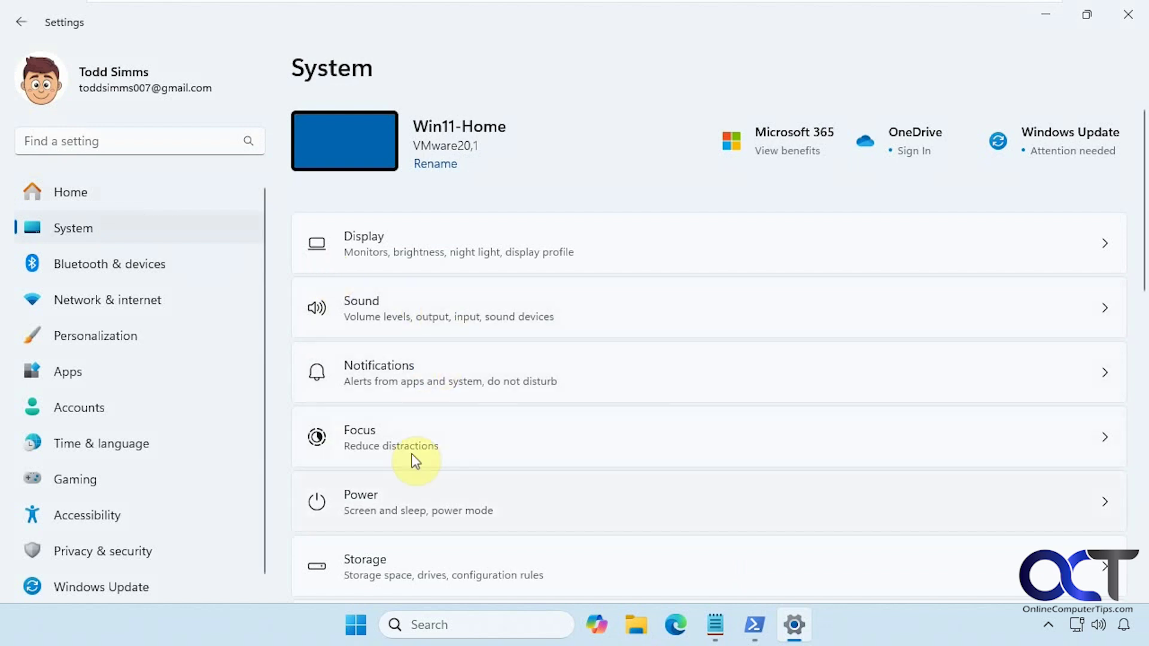
{"action": "left_click", "coordinate": [423, 560]}
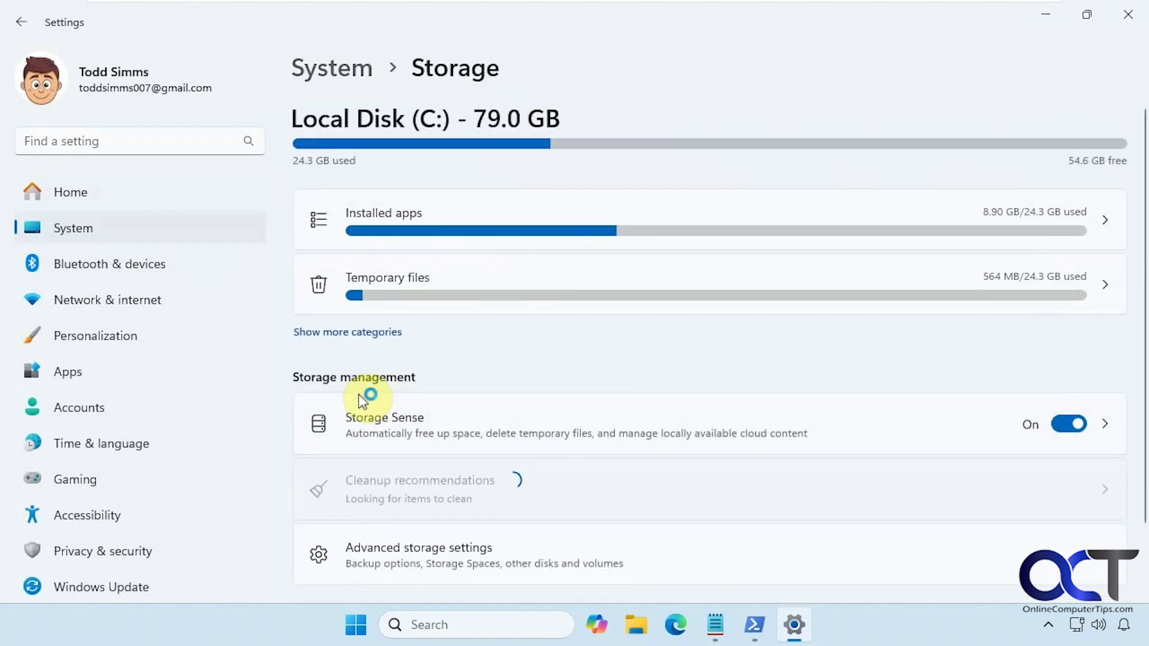
{"action": "left_click", "coordinate": [370, 333]}
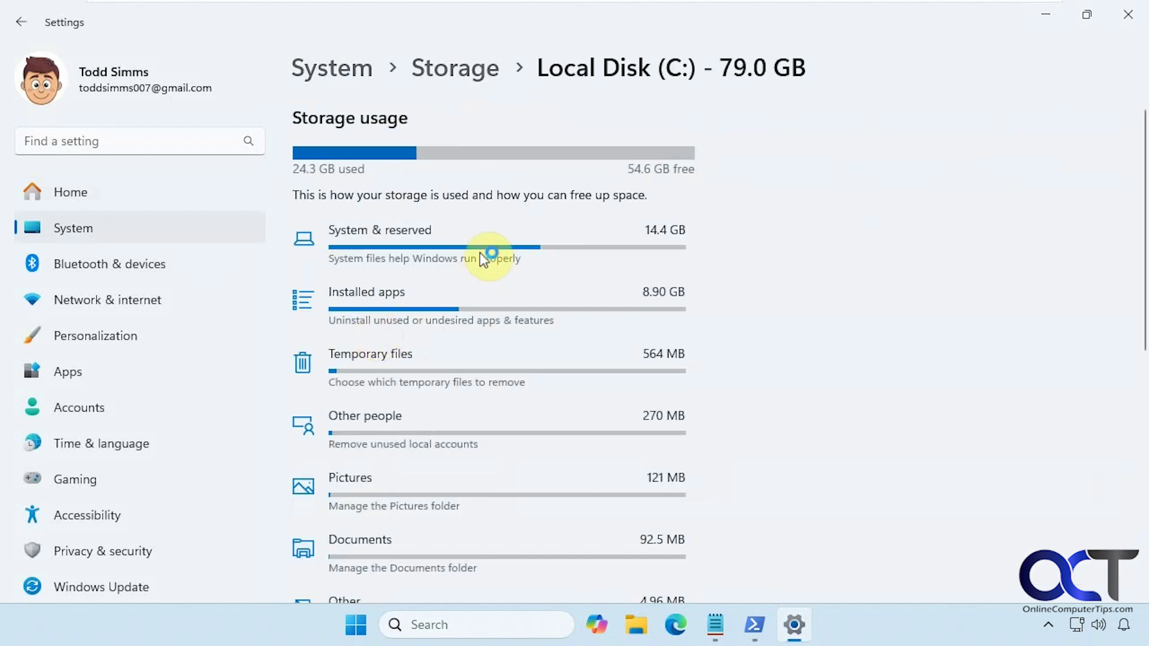
{"action": "left_click", "coordinate": [437, 252]}
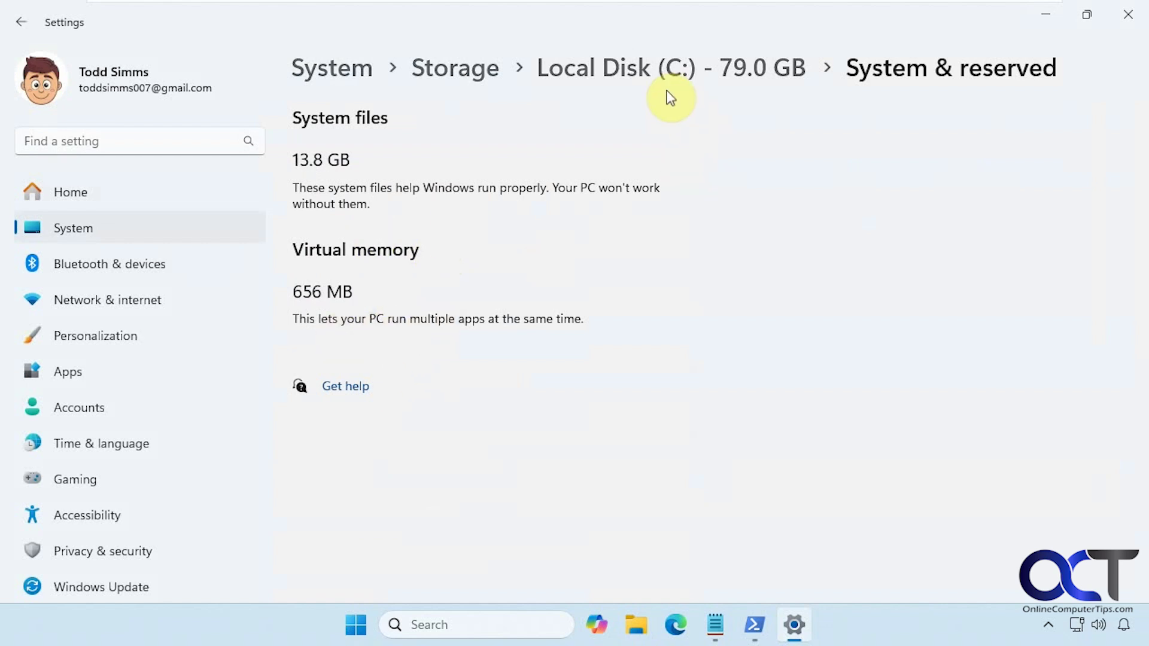
{"action": "left_click", "coordinate": [659, 75]}
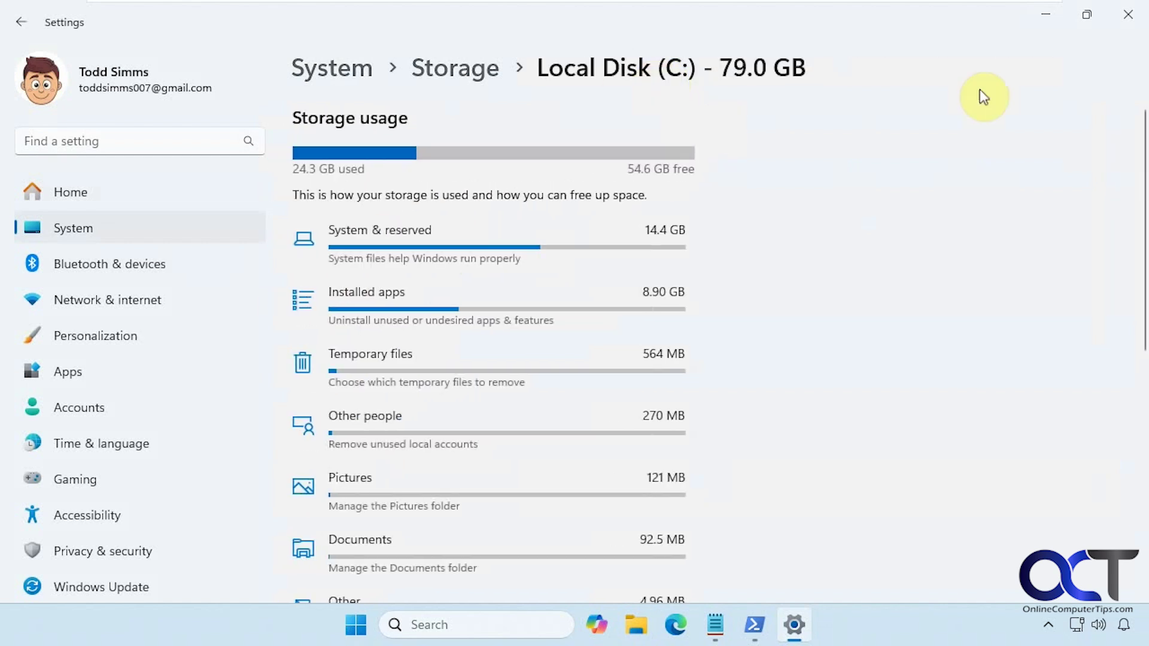
{"action": "left_click", "coordinate": [1127, 15]}
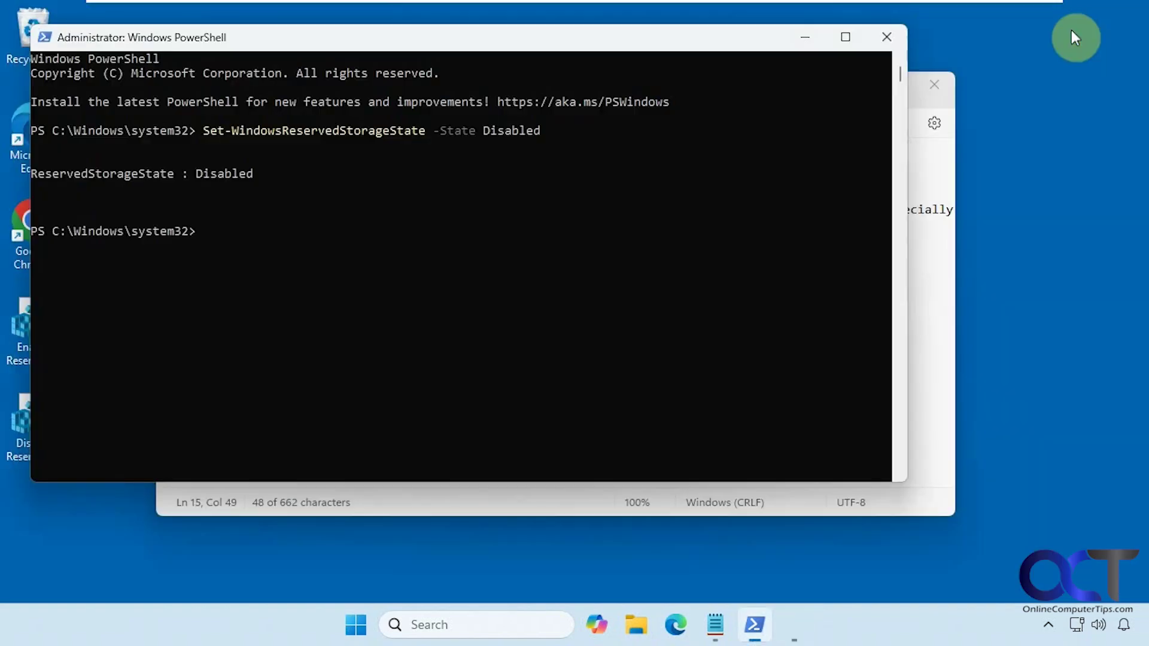
- Run Set-WindowsReservedStorageState -State Enabled from the notes; PowerShell reports ReservedStorageState Enabled
{"action": "left_click", "coordinate": [735, 625]}
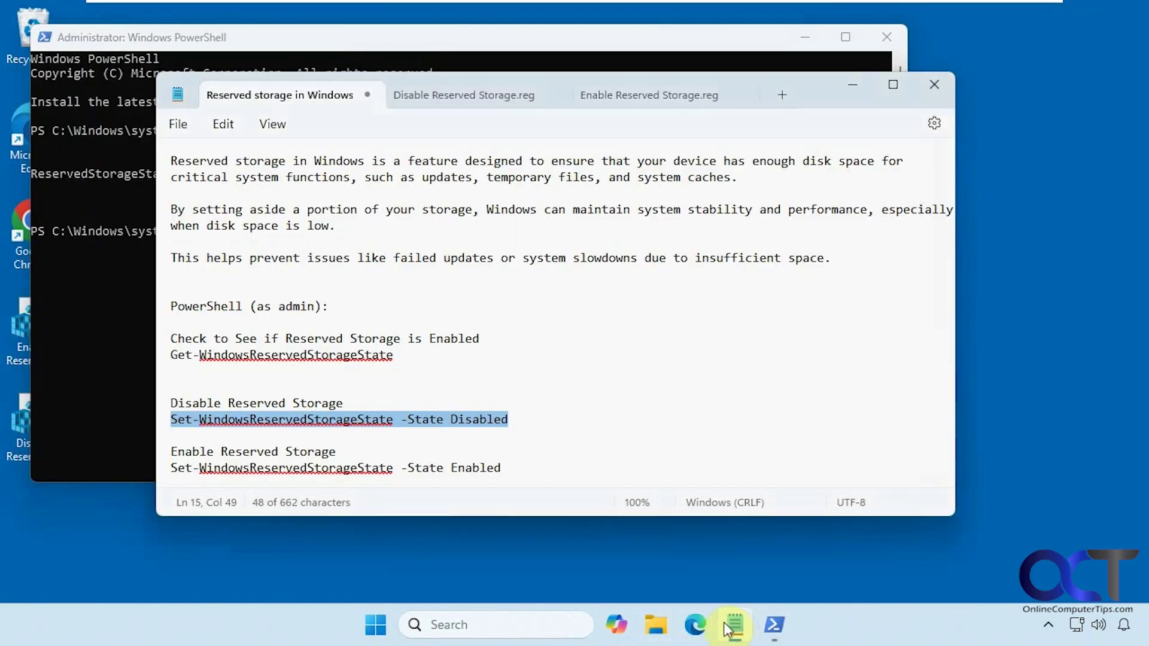
{"action": "left_click_drag", "start_coordinate": [504, 469], "coordinate": [225, 465]}
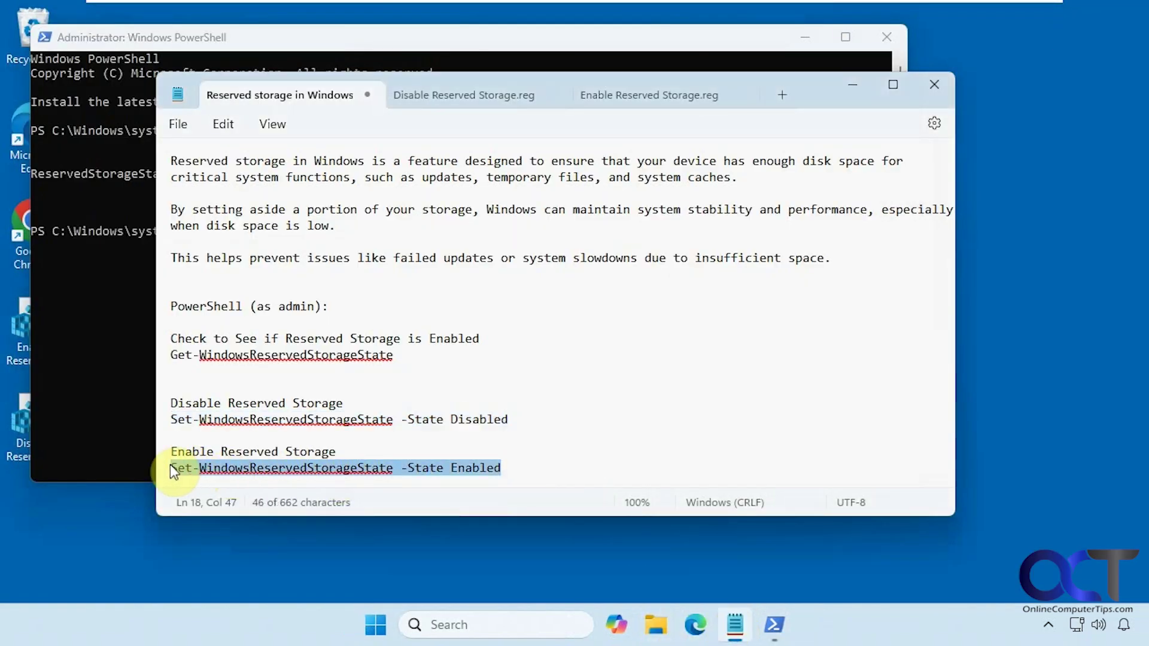
{"action": "left_click", "coordinate": [126, 289]}
{"action": "right_click", "coordinate": [255, 232]}
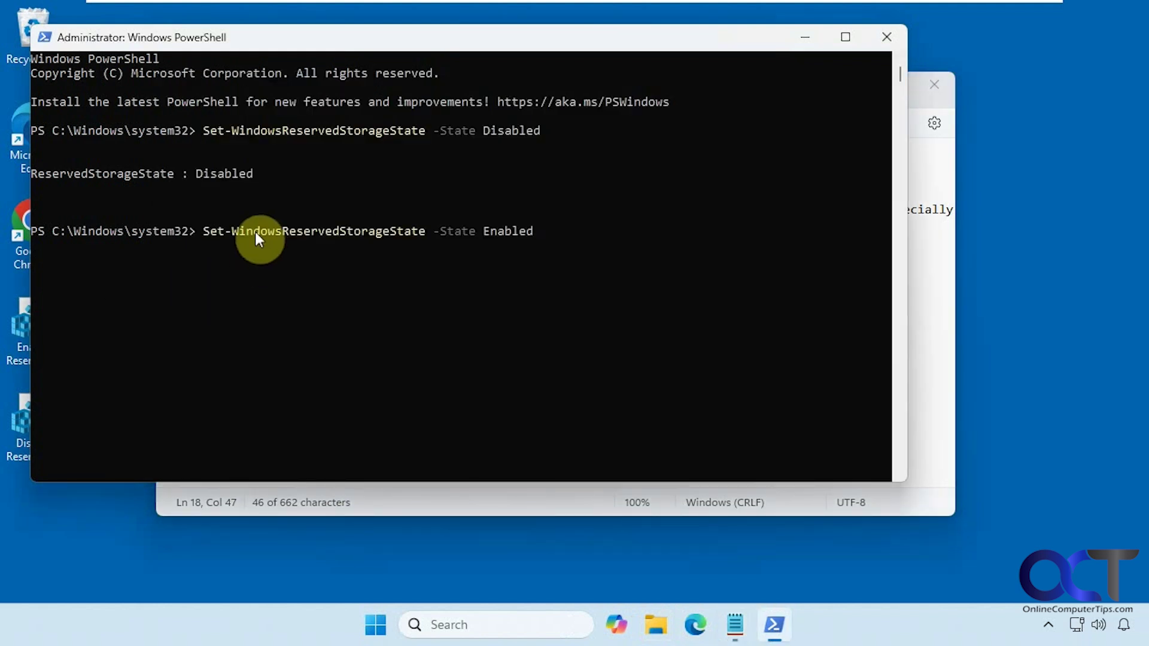
{"action": "key", "text": "Return"}
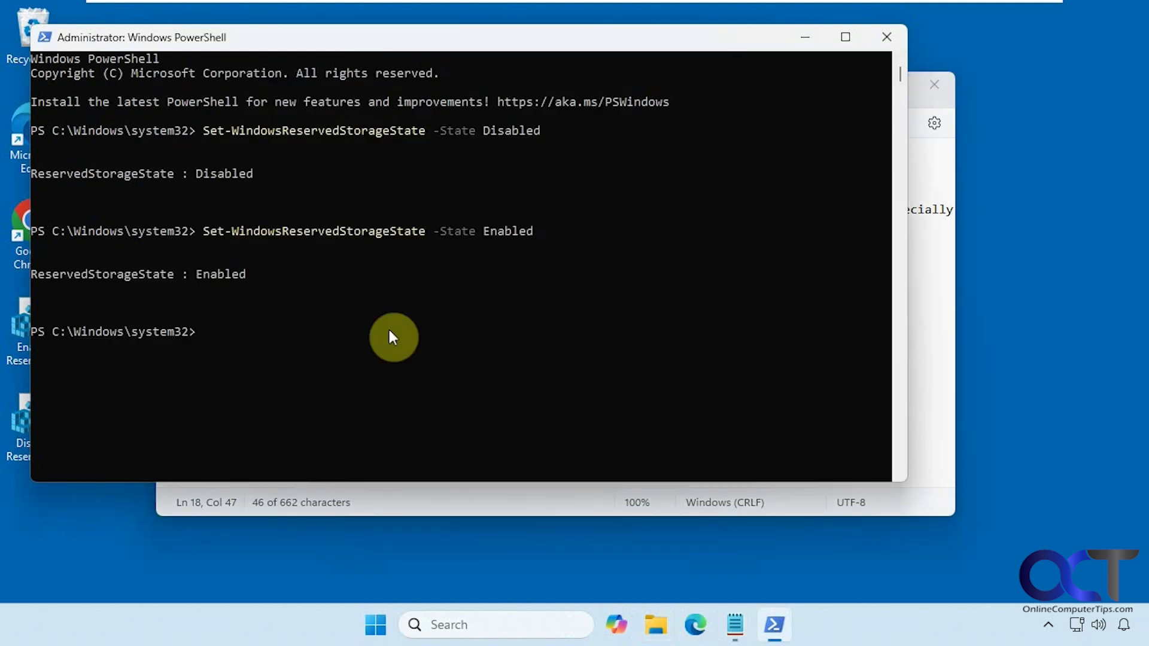
{"action": "left_click", "coordinate": [377, 625]}
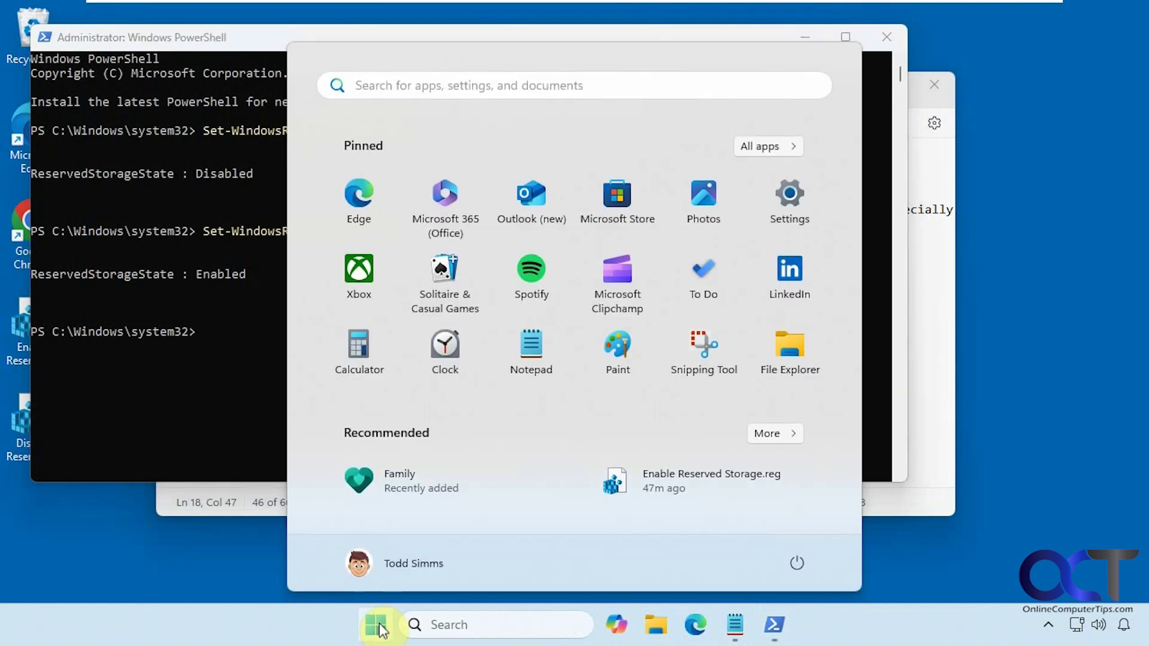
- Confirm drive C:'s System & reserved breakdown lists Reserved storage at 6.50 GB, then minimize Settings
{"action": "left_click", "coordinate": [784, 207]}
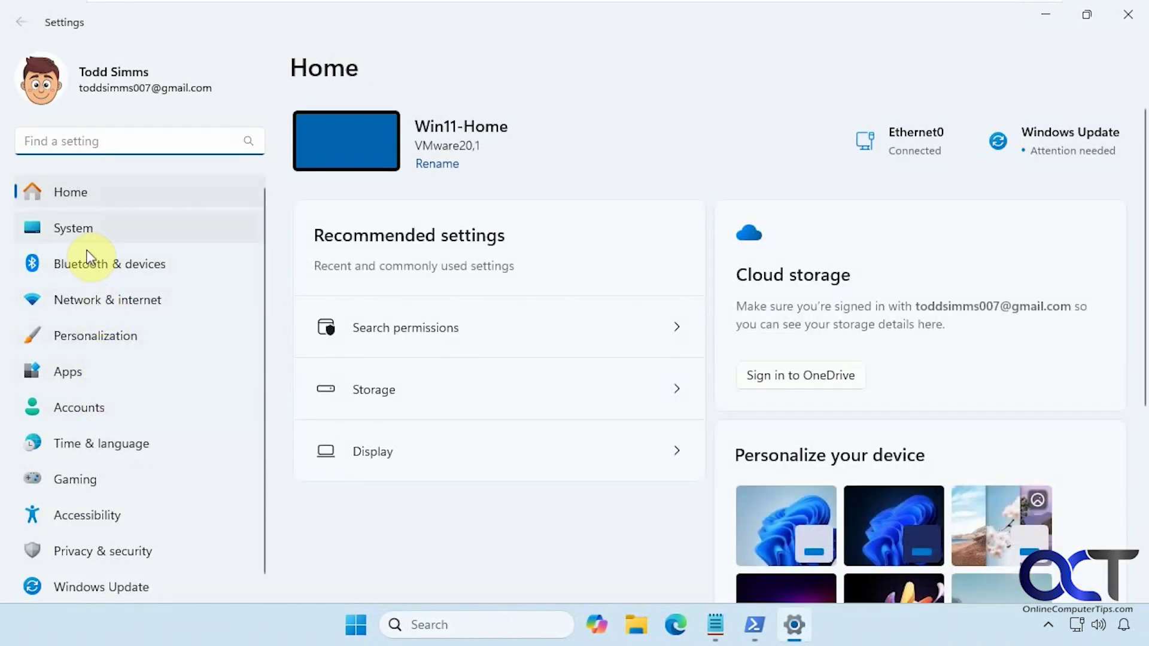
{"action": "left_click", "coordinate": [84, 229]}
{"action": "left_click", "coordinate": [409, 559]}
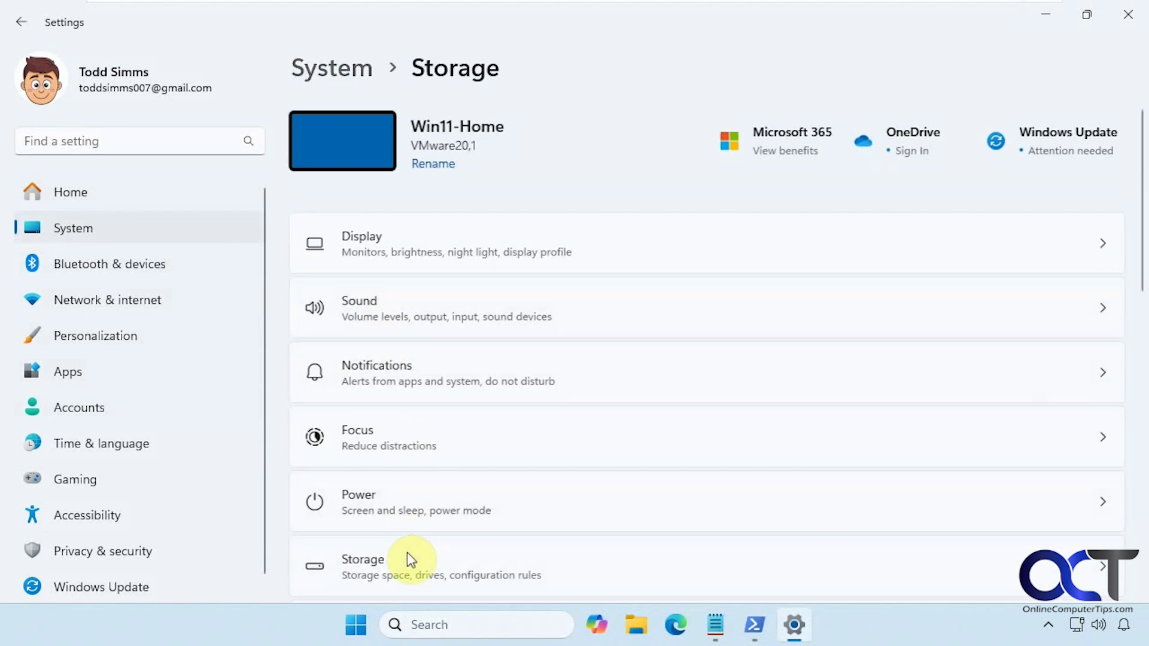
{"action": "left_click", "coordinate": [375, 334]}
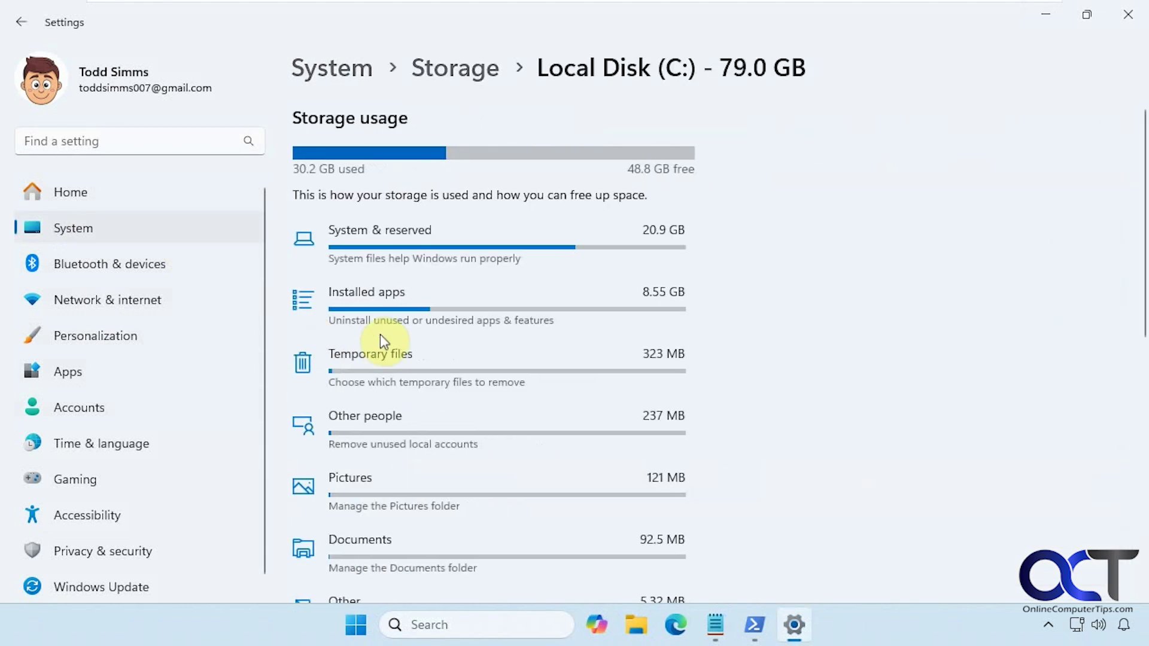
{"action": "left_click", "coordinate": [413, 232]}
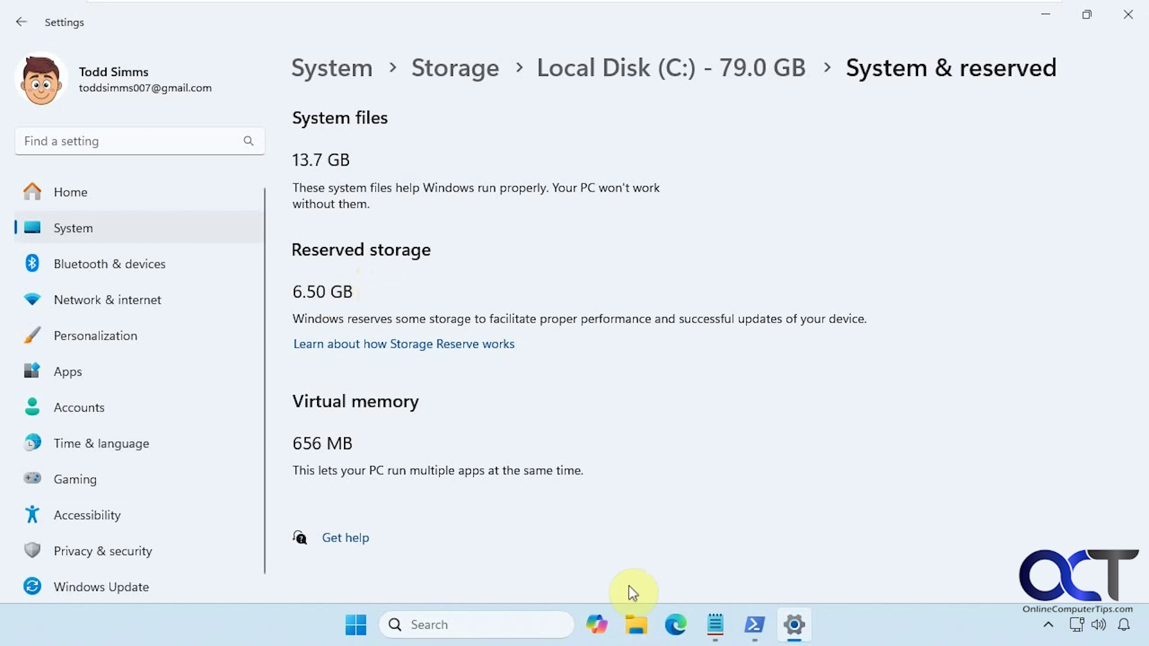
{"action": "left_click", "coordinate": [1048, 16]}
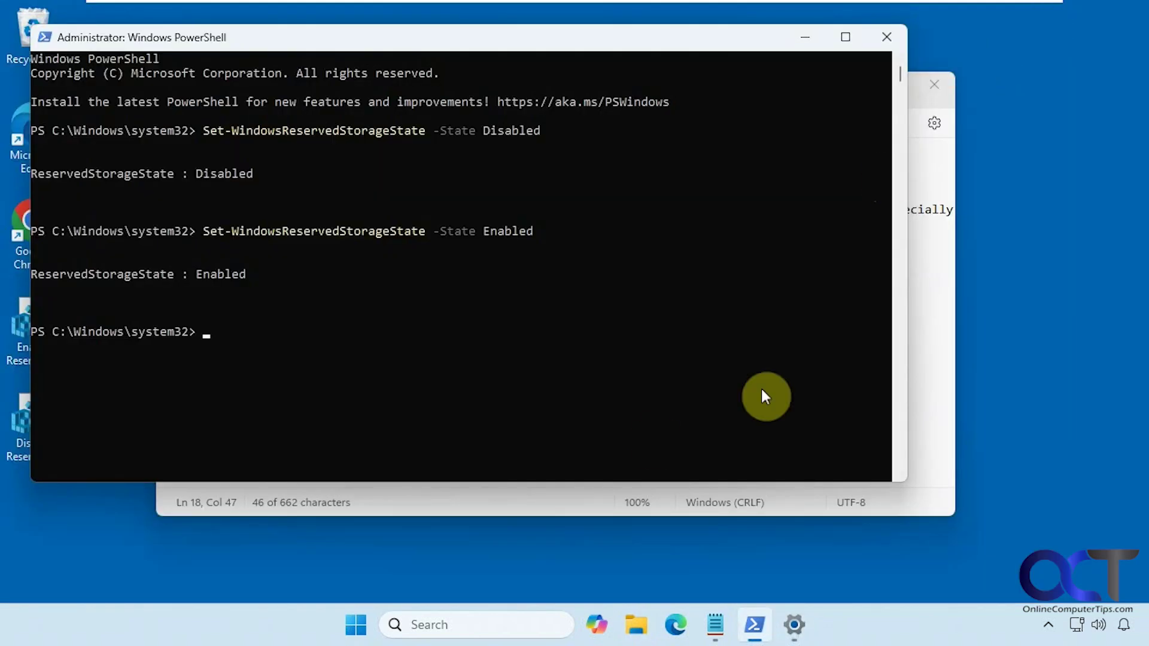
- Bring the Notepad notes forward and briefly select the Get-WindowsReservedStorageState line
{"action": "left_click", "coordinate": [521, 503]}
{"action": "left_click_drag", "start_coordinate": [435, 354], "coordinate": [169, 362]}
{"action": "left_click", "coordinate": [600, 349]}
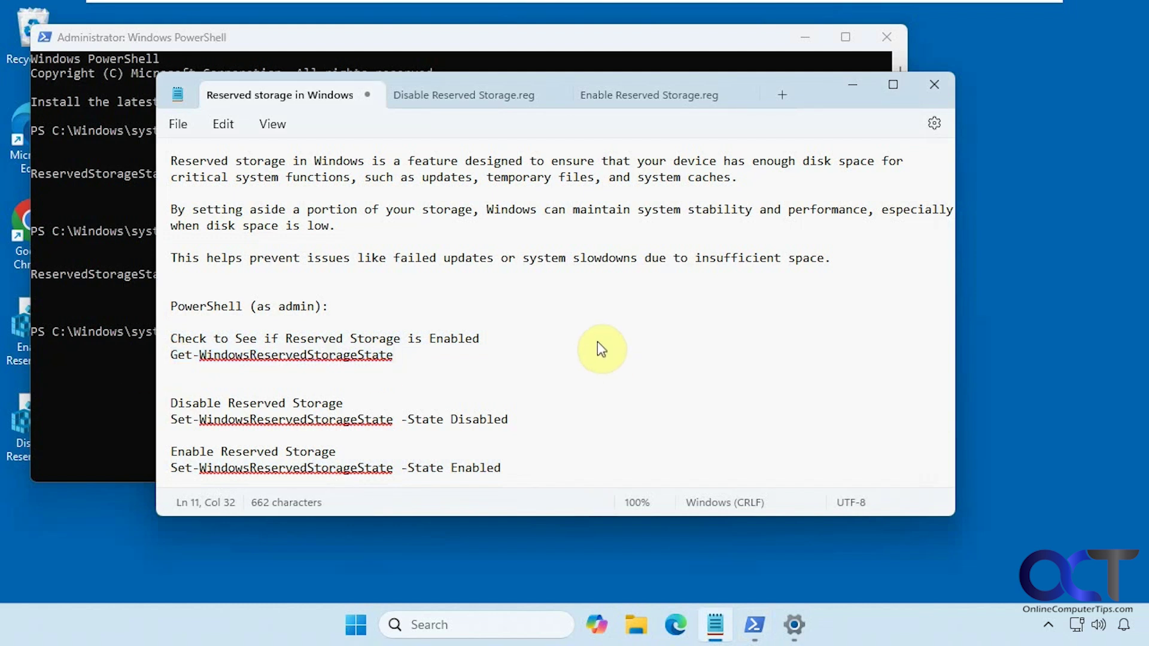